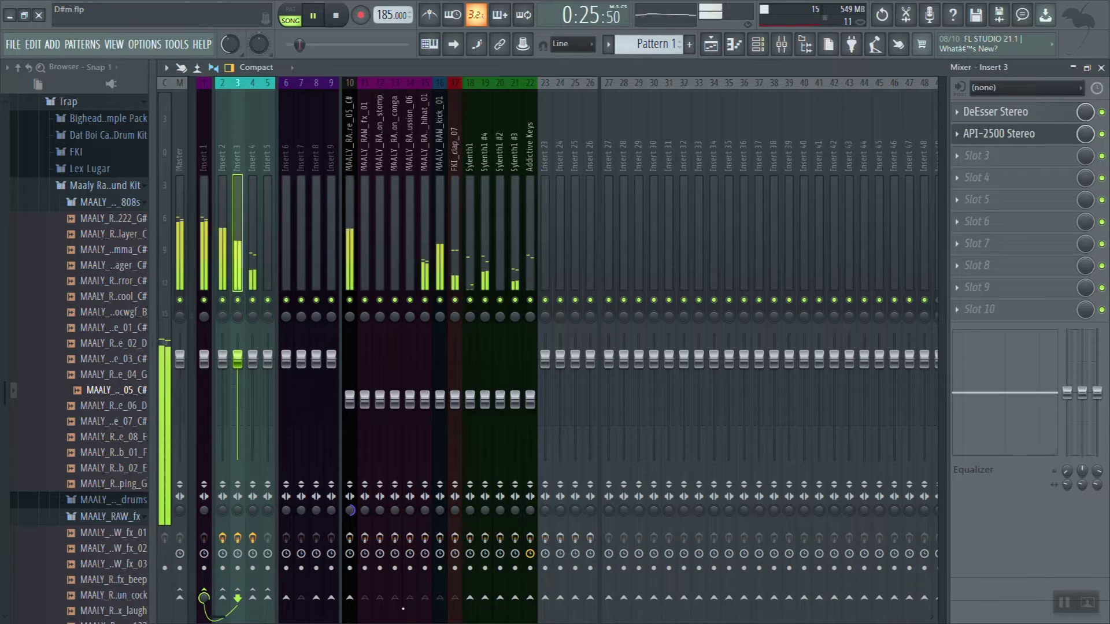
Step: Mute mixer tracks Insert 2 and Insert 4 during song playback to isolate Insert 3 from them, and stop playback
key(space)
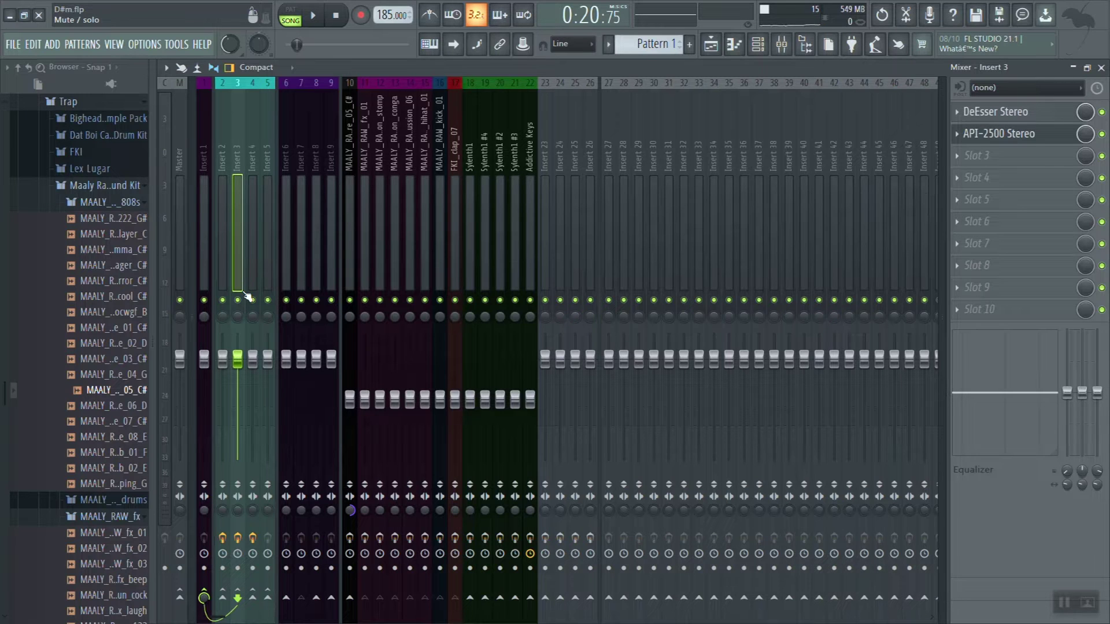
key(space)
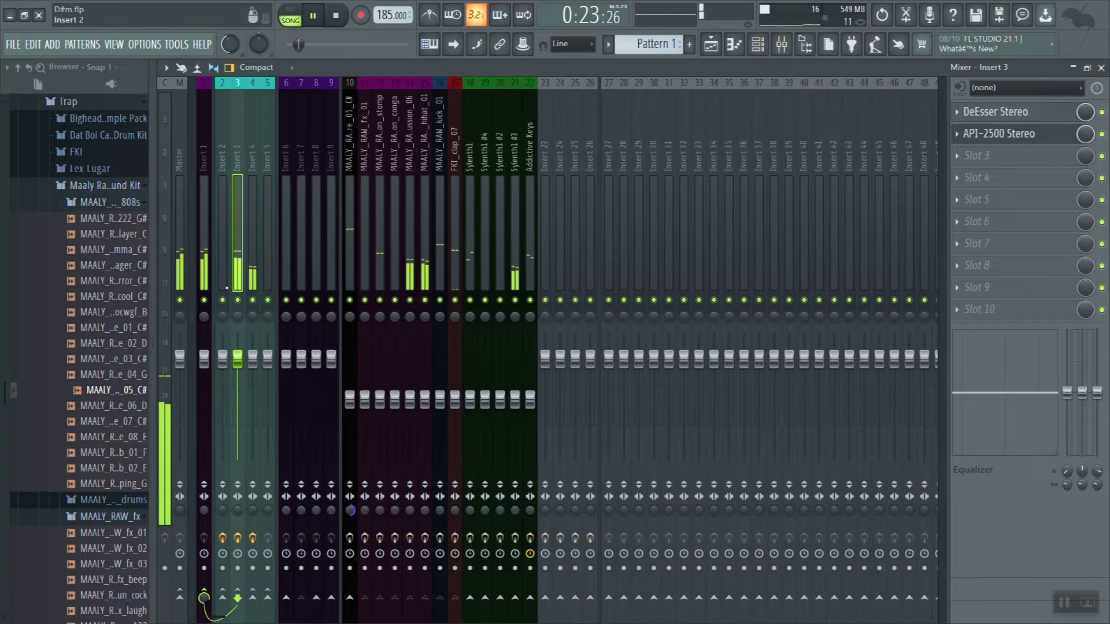
click(222, 300)
click(252, 300)
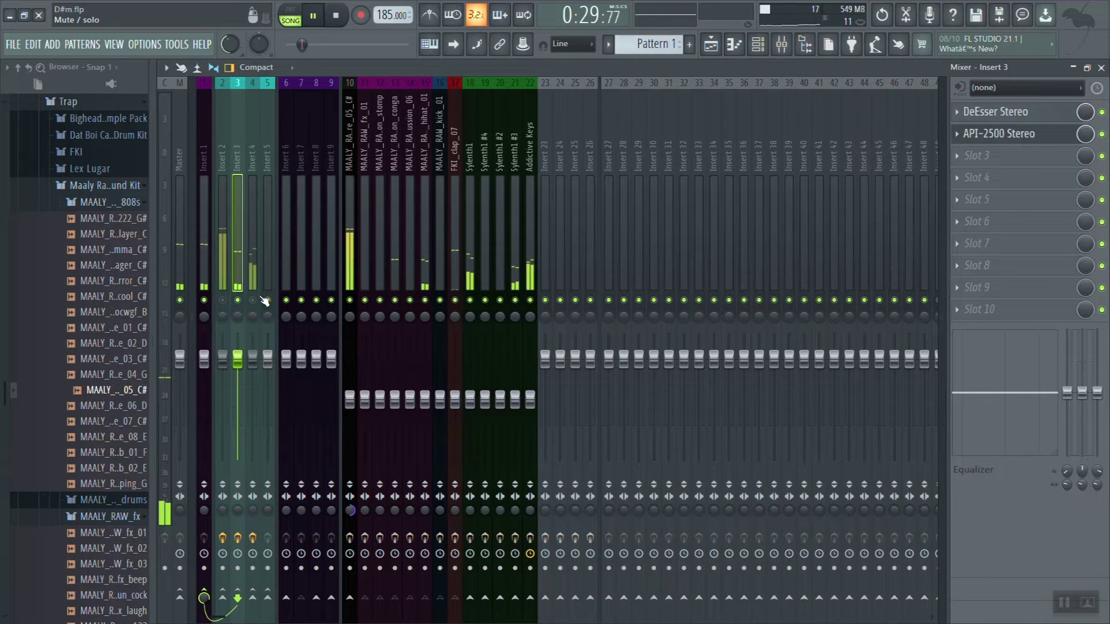
click(329, 17)
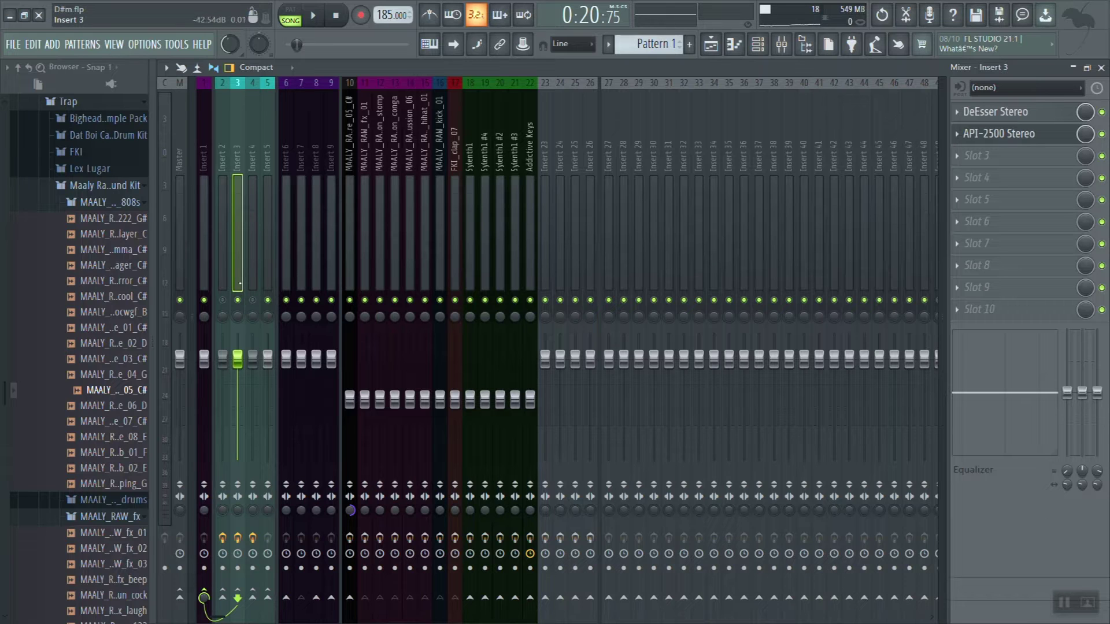
Step: Open the API-2500 Stereo compressor on Insert 3 and play the song section to hear its current settings
click(957, 133)
click(984, 138)
click(985, 138)
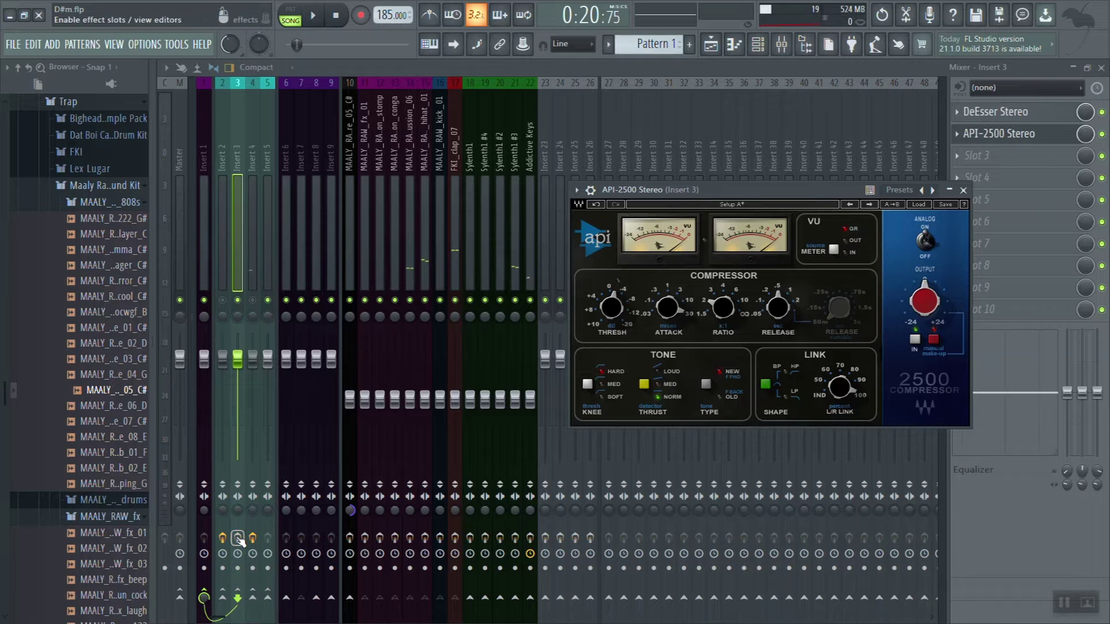
click(317, 19)
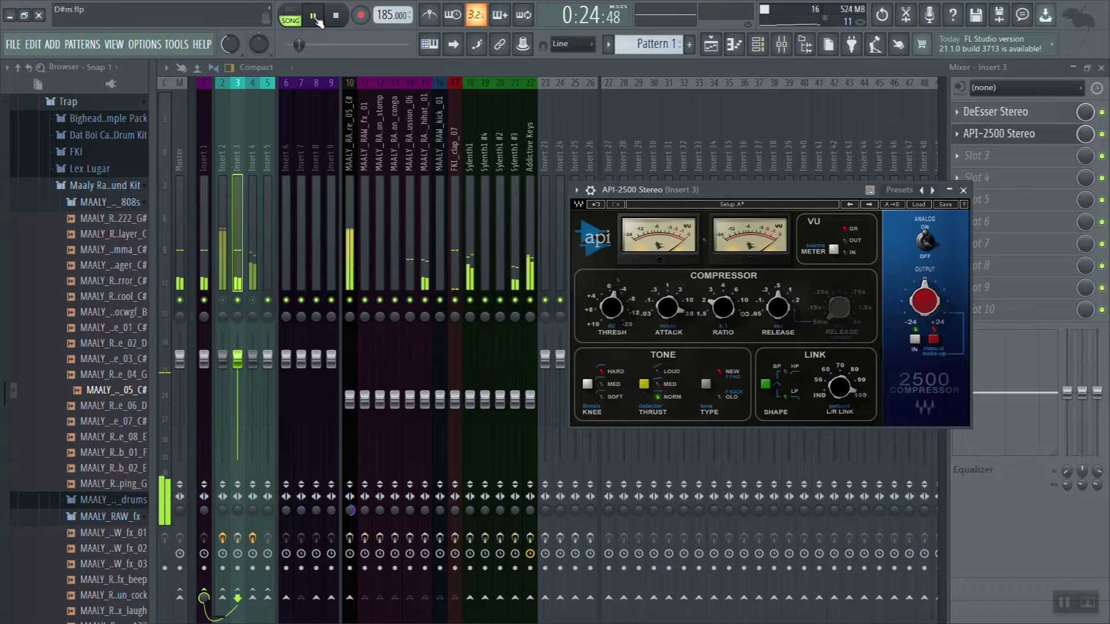
key(space)
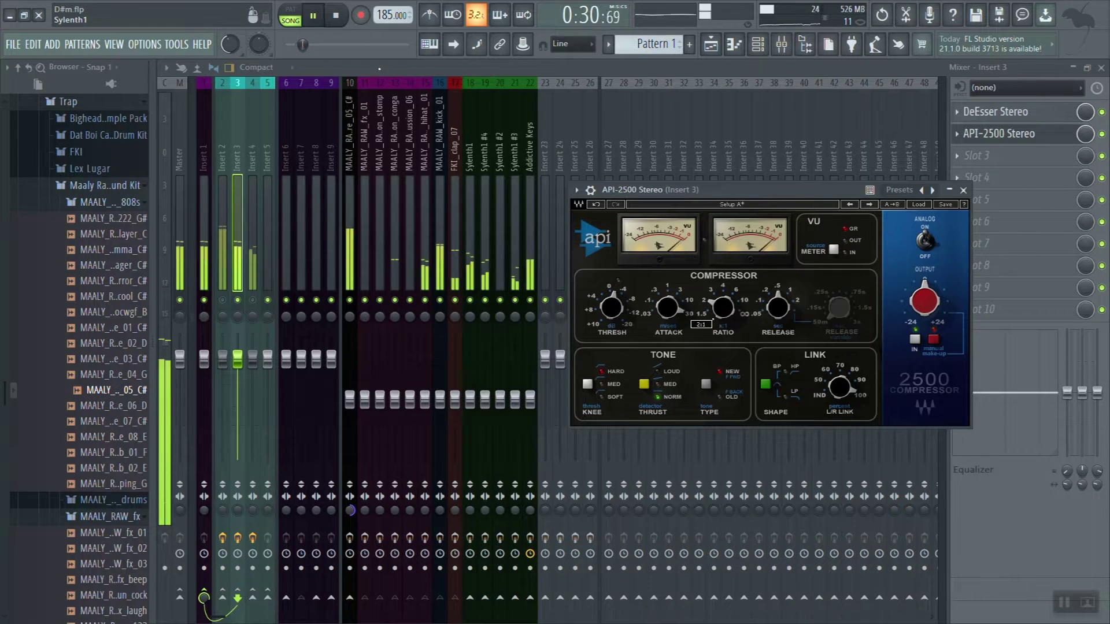
key(space)
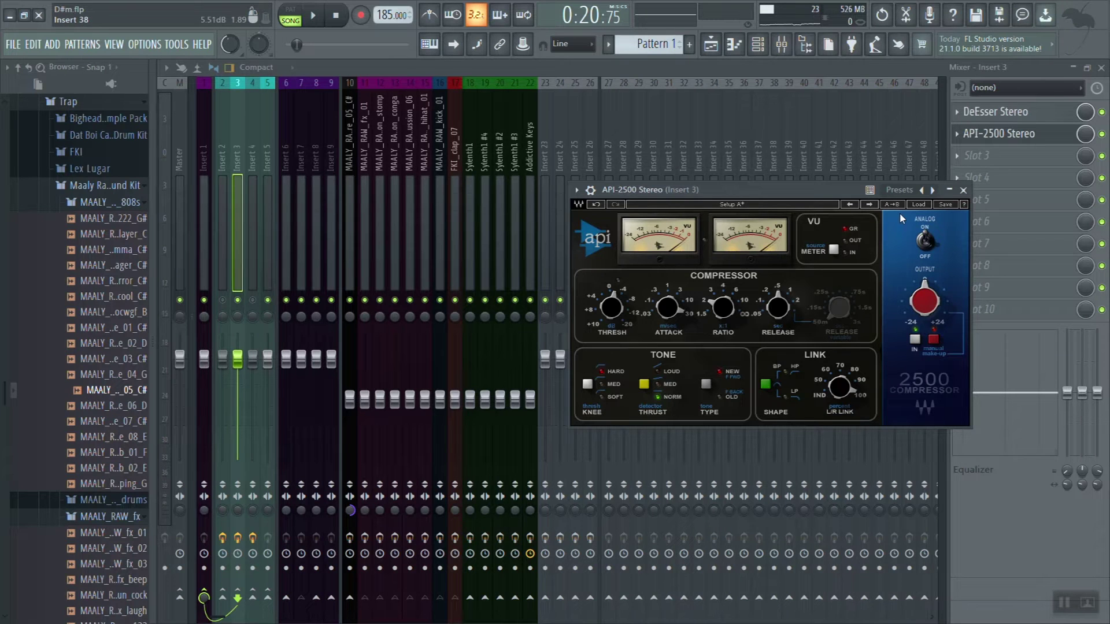
Step: Load the Full reset factory preset in the API-2500 and play the song section briefly
click(920, 206)
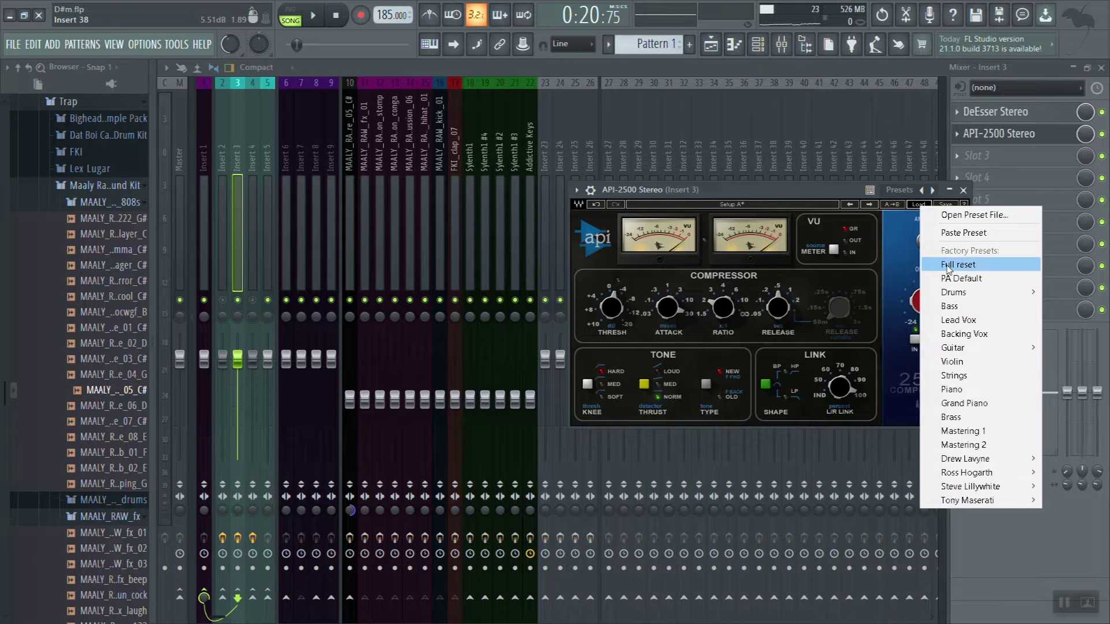
click(947, 266)
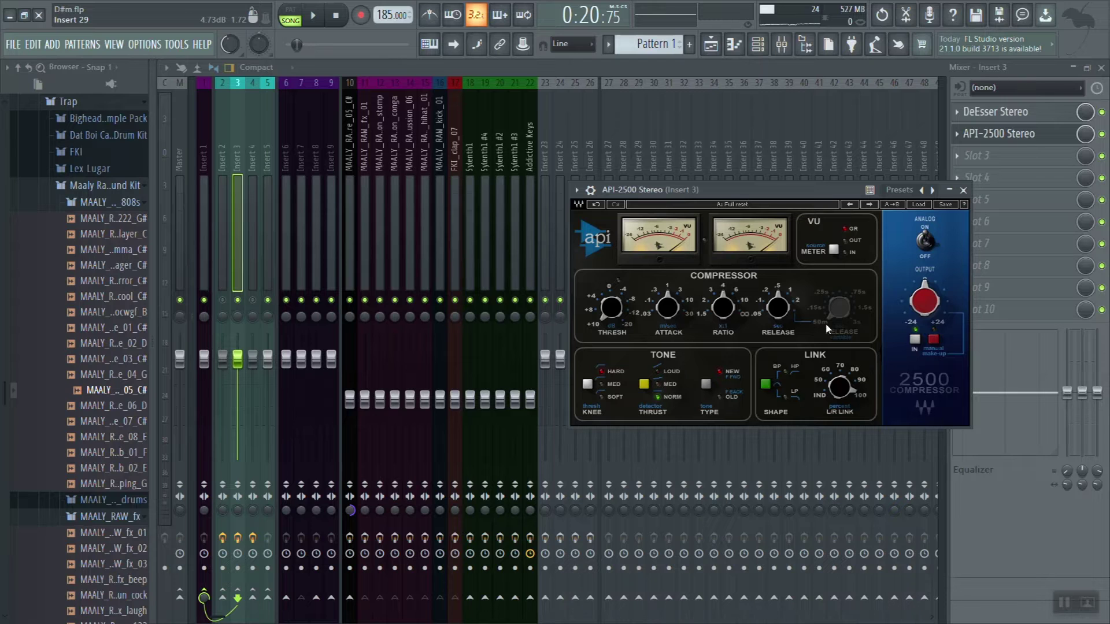
click(316, 16)
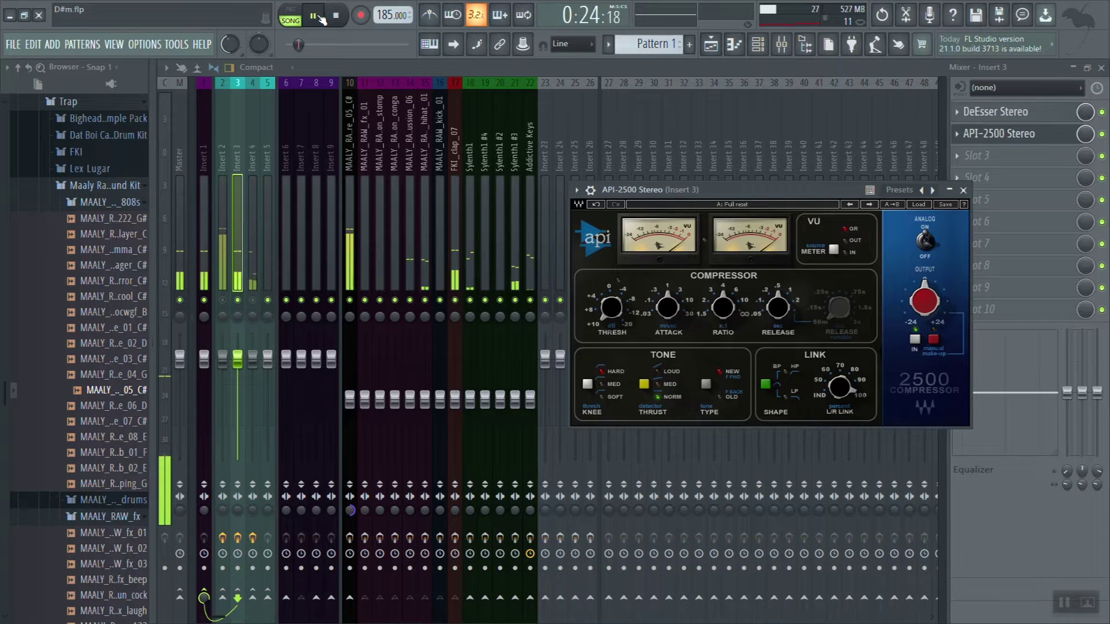
click(334, 17)
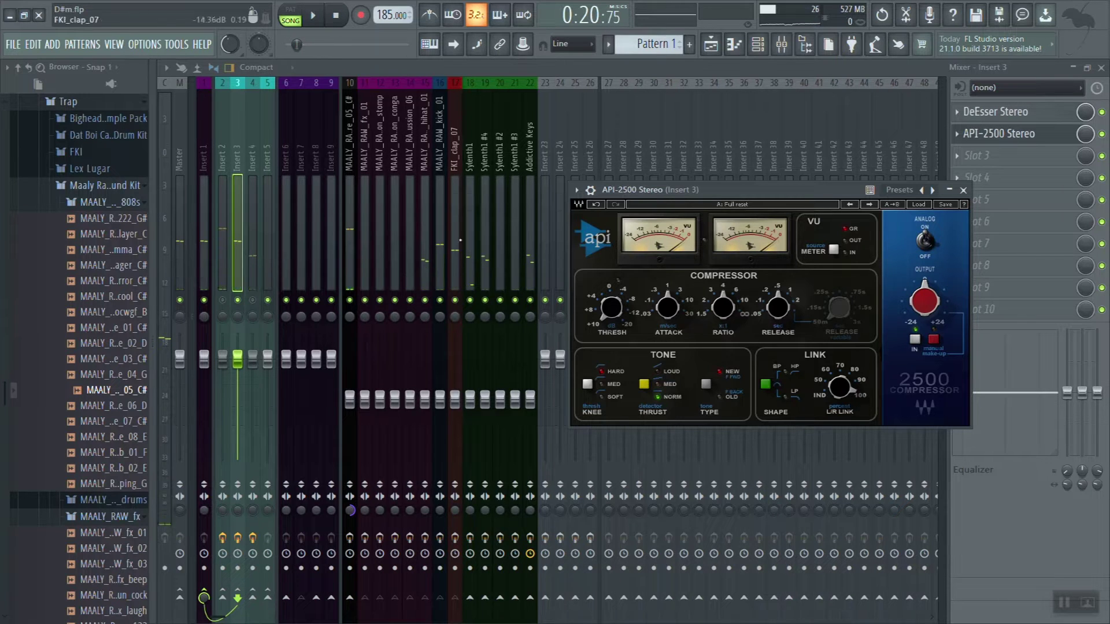
Step: Lower the compressor's threshold to about -5.64 dB while the song plays, and stop playback
mouse_move(608, 311)
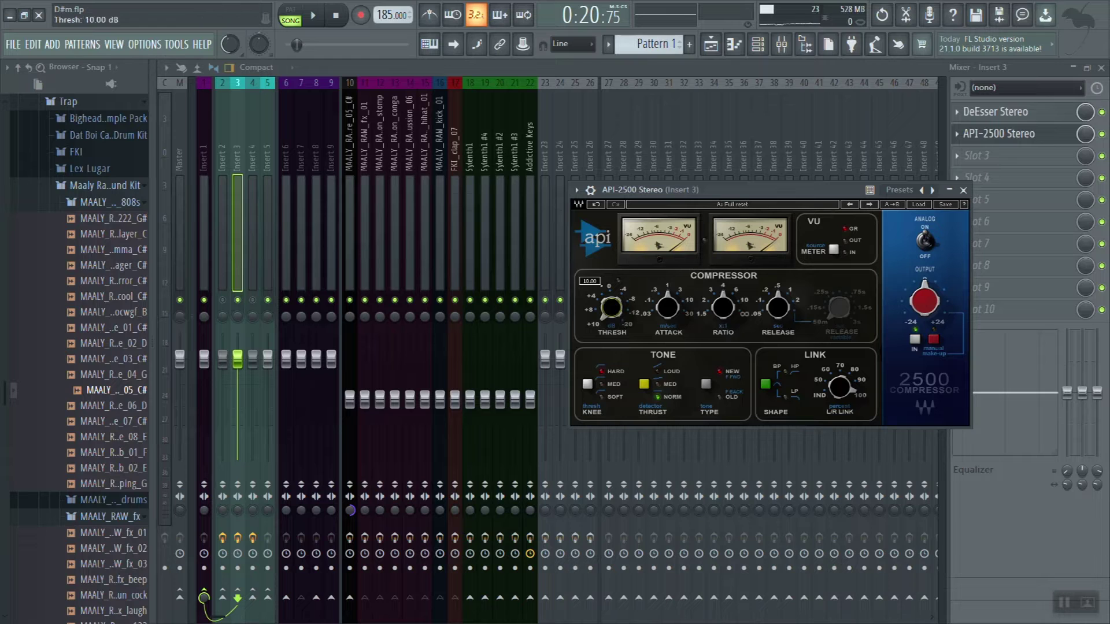
drag(611, 308, 611, 309)
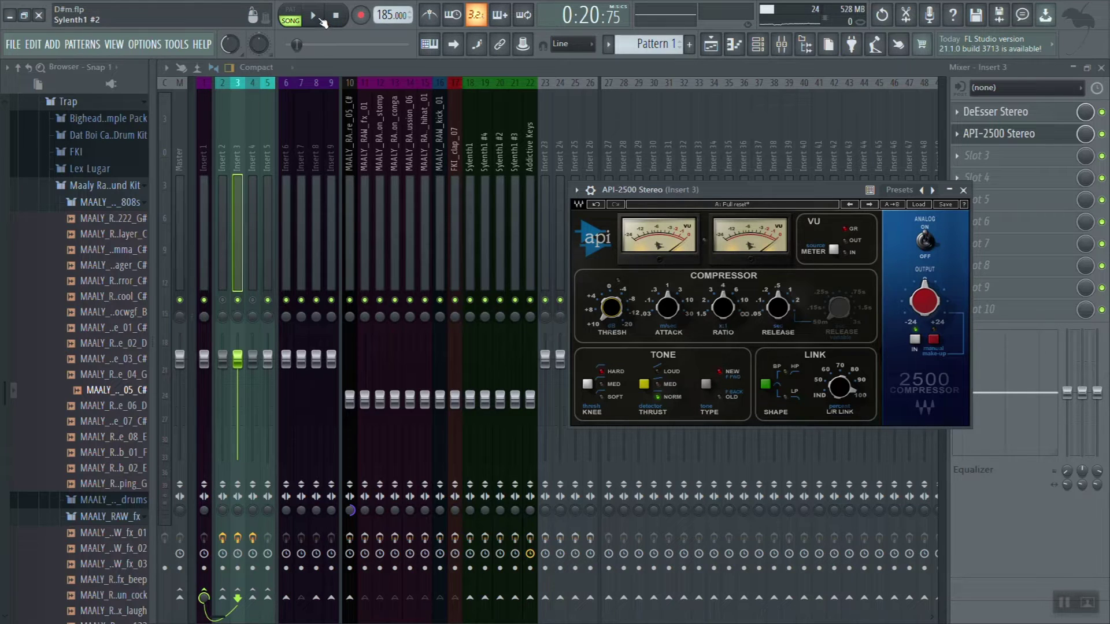
click(315, 15)
drag(611, 307, 611, 426)
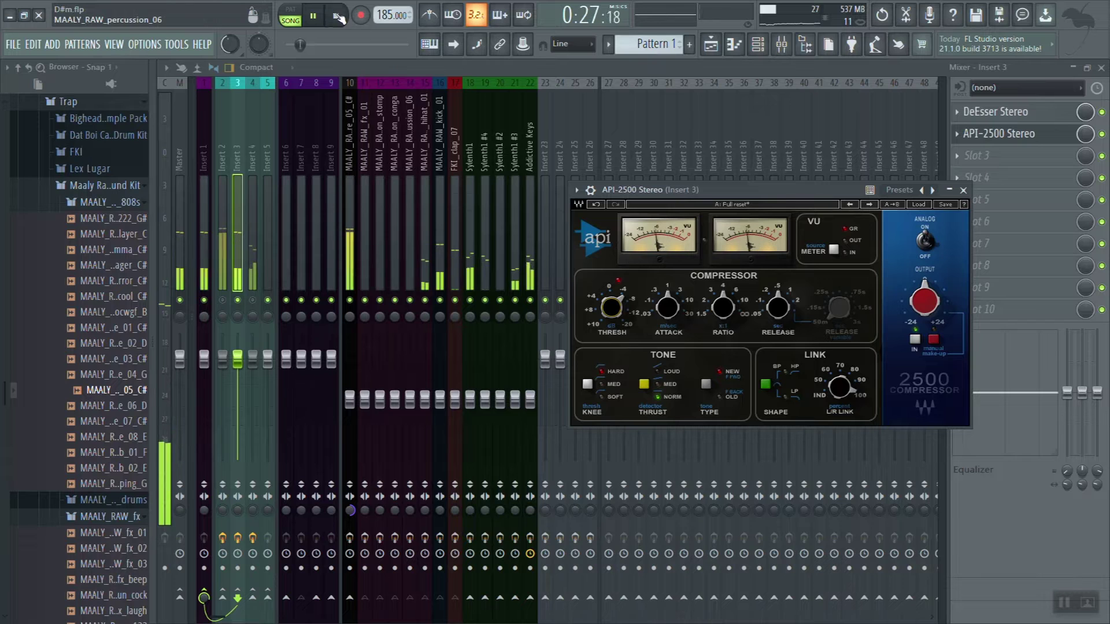
key(space)
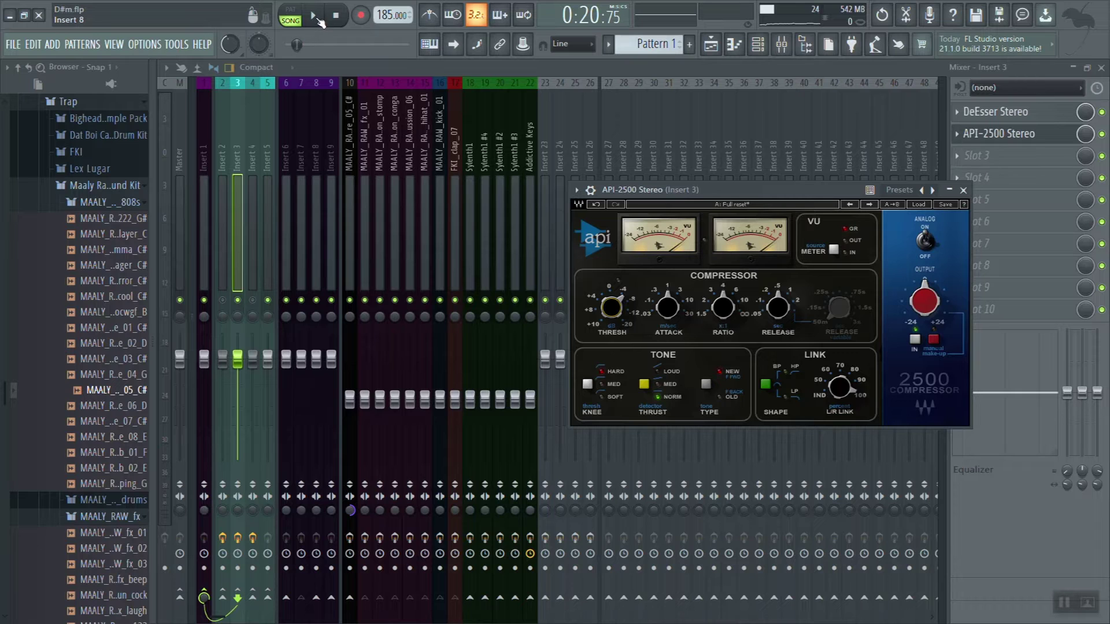
Step: Compare release times of 0.05, 2, 0.5 and 0.2 s during playback, settling on 0.5 s, and stop playback
mouse_move(786, 313)
drag(794, 307, 797, 305)
click(313, 15)
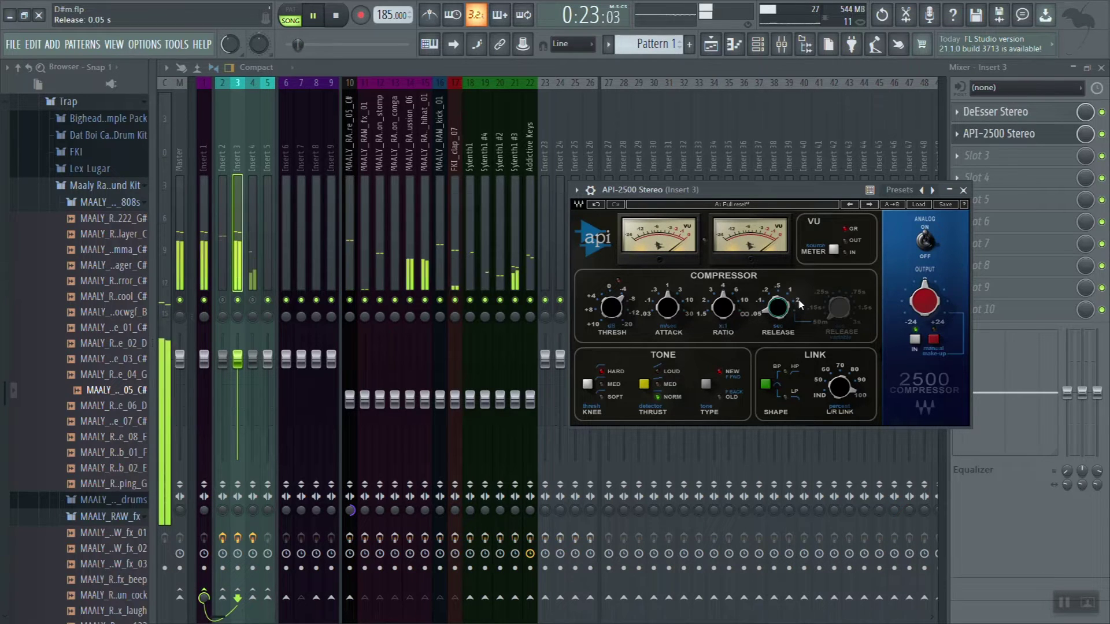
drag(800, 305, 795, 299)
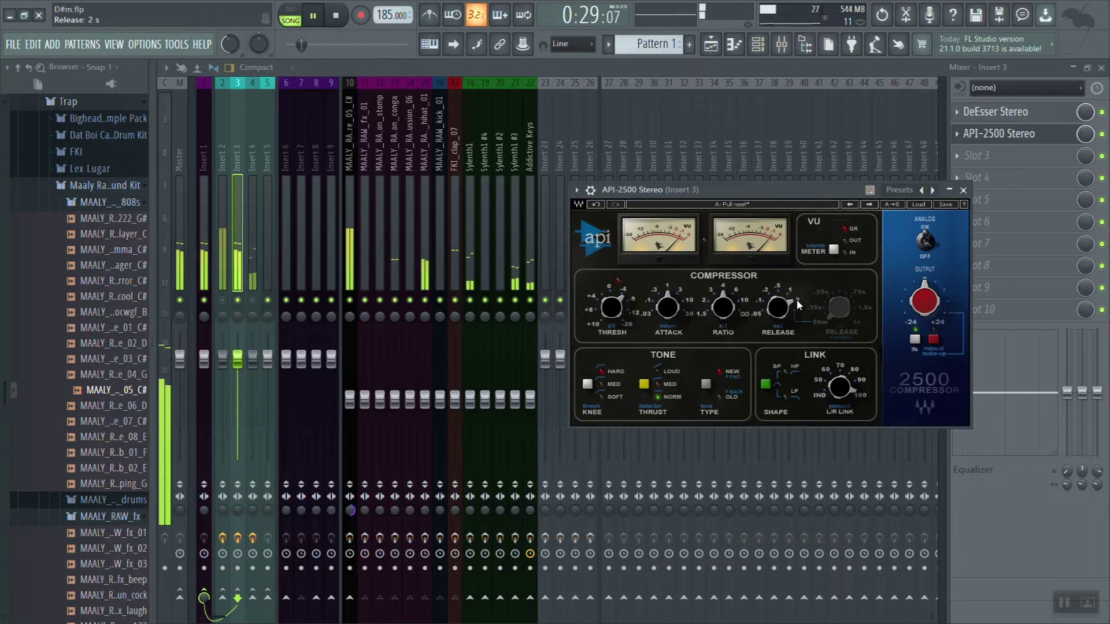
scroll(779, 288, down, 2)
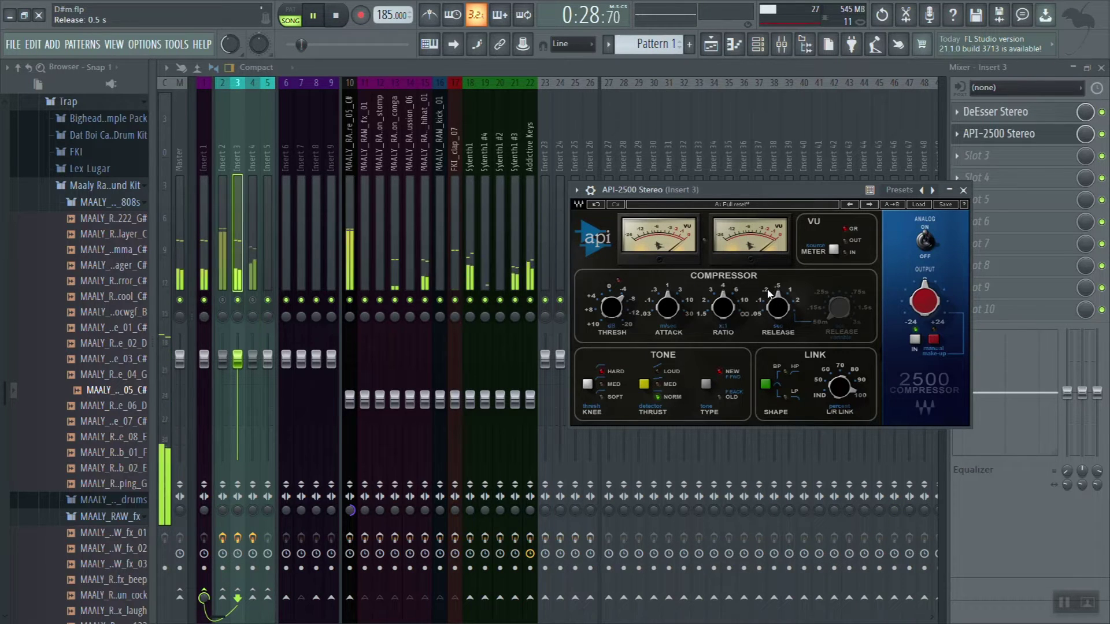
scroll(770, 293, down, 1)
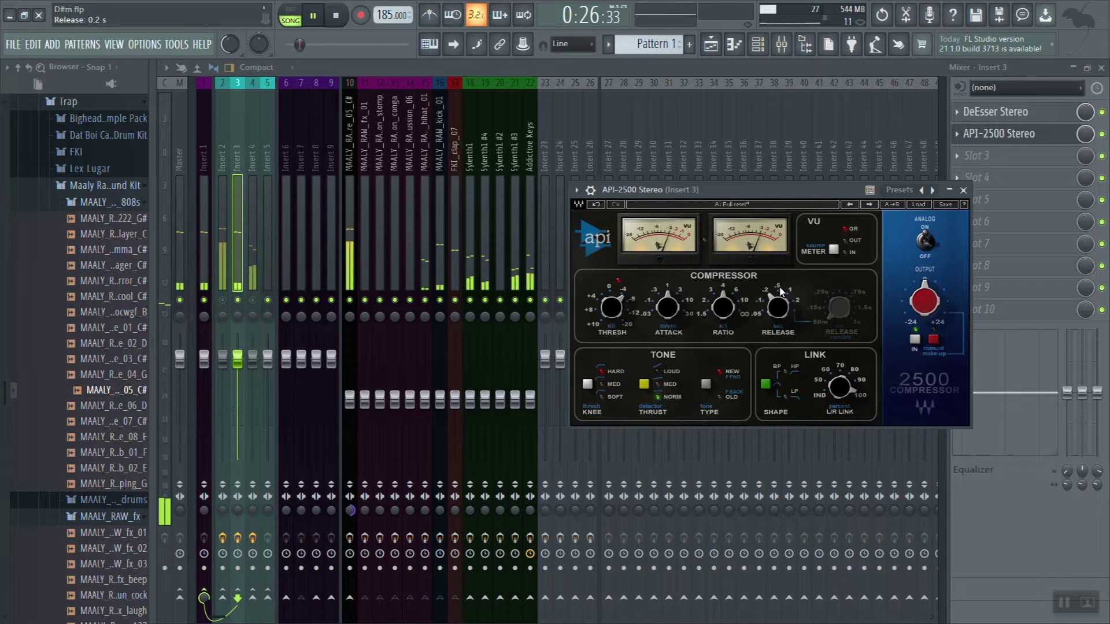
click(779, 289)
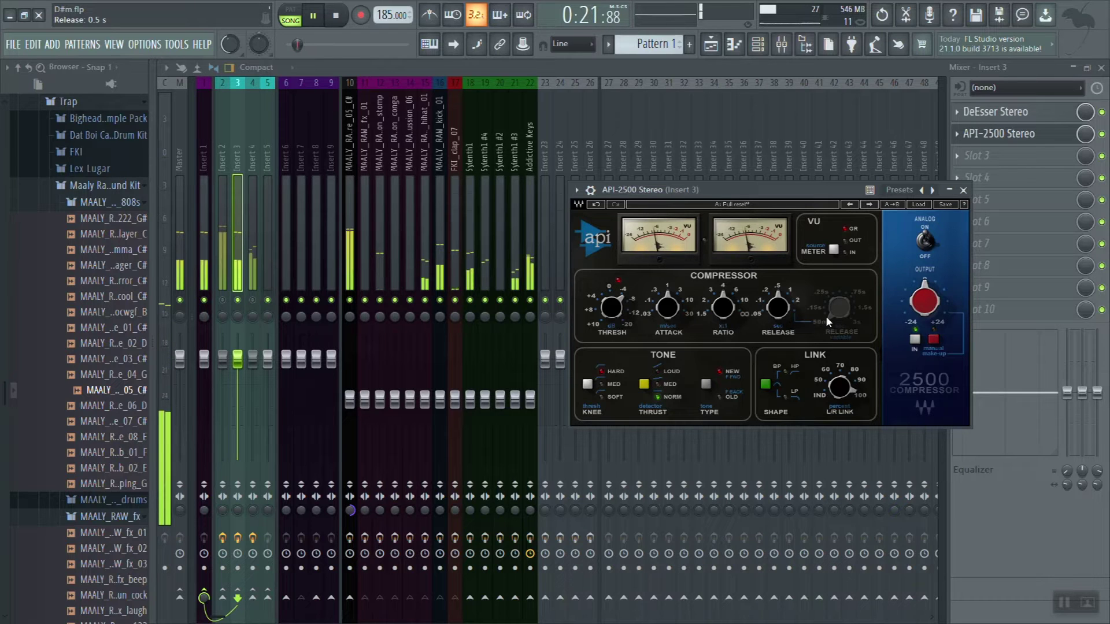
click(336, 16)
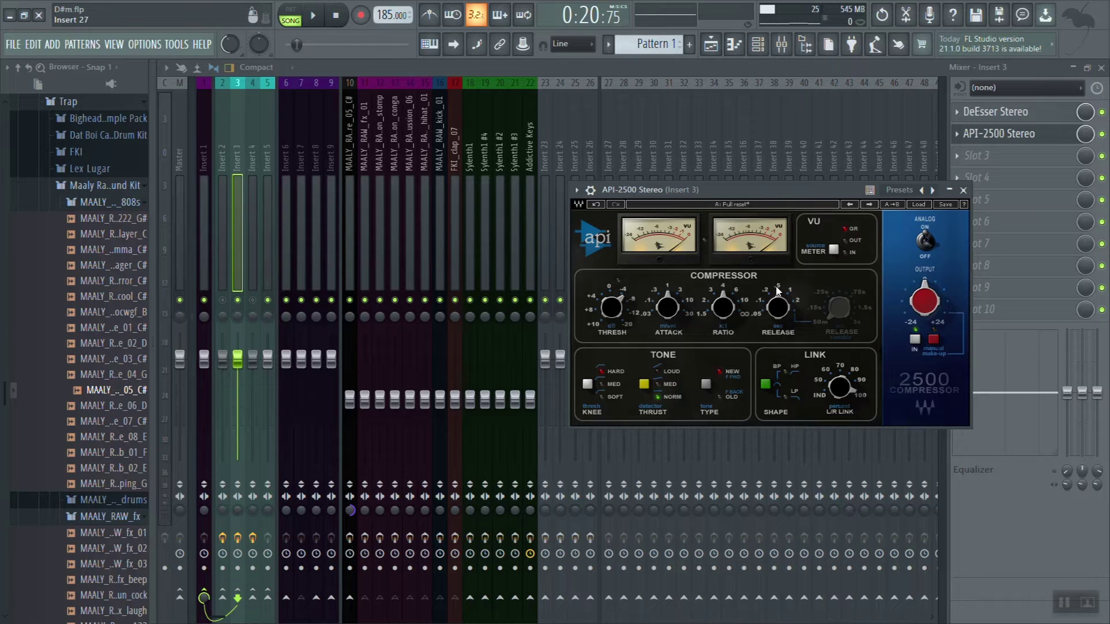
Step: Set the compressor's ratio to Inf and its attack to 0.03 ms
drag(730, 308, 729, 286)
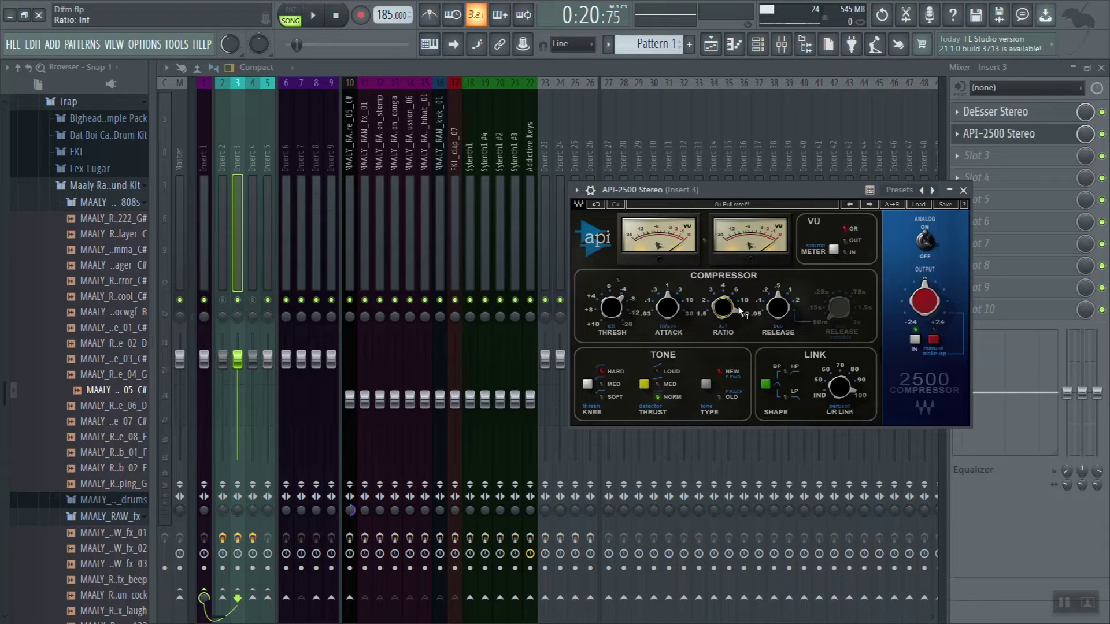
mouse_move(716, 318)
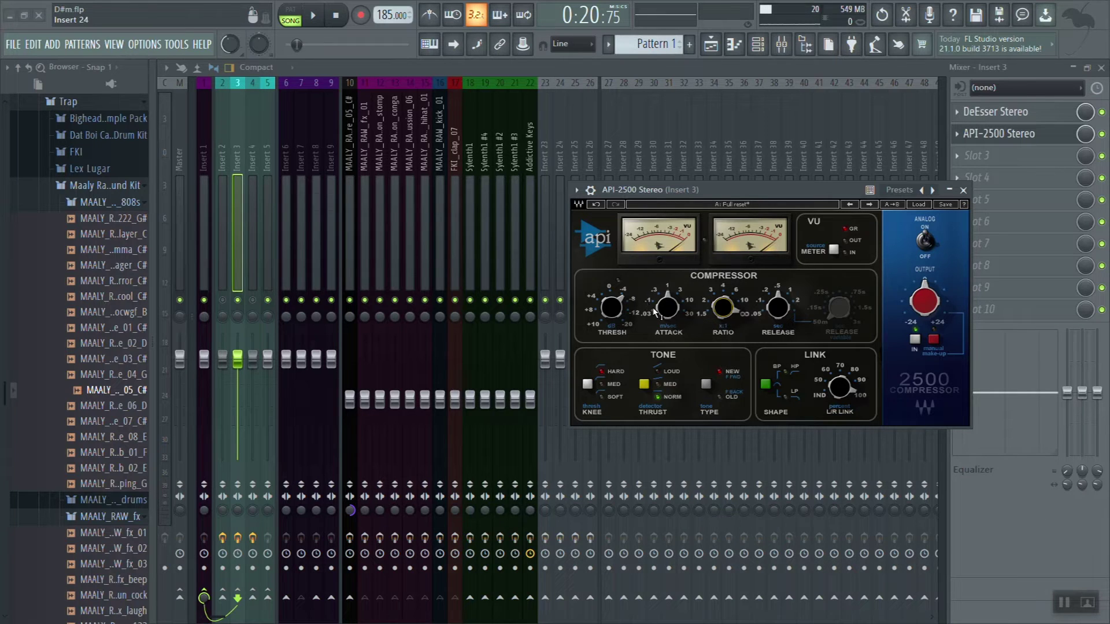
mouse_move(670, 308)
scroll(673, 310, down, 3)
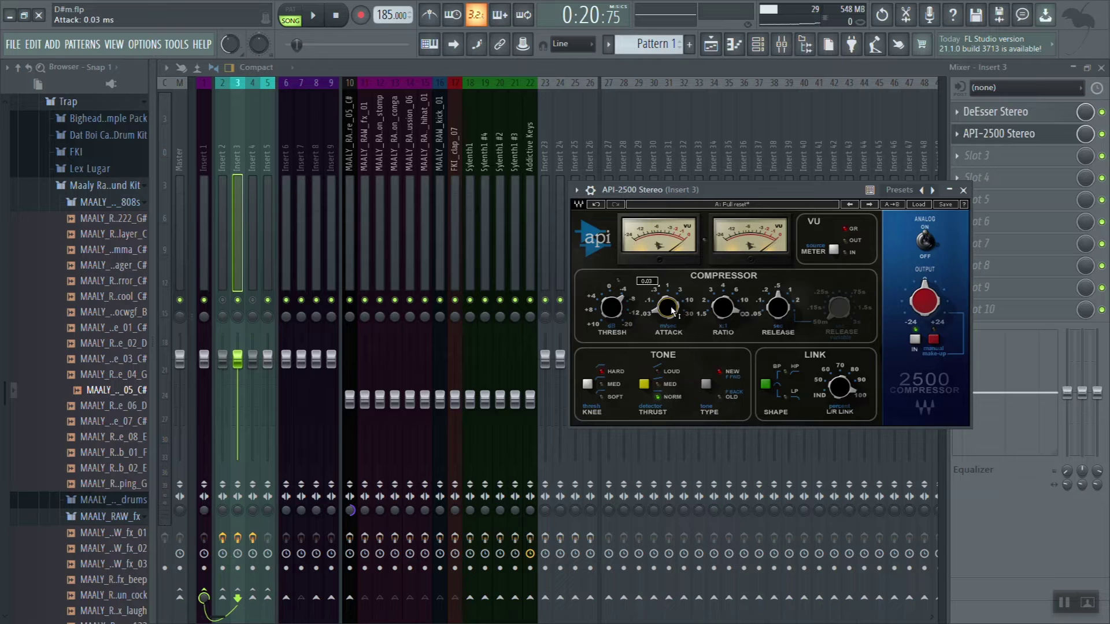
Step: Compare attack times of 30, 0.3, 3 and 10 ms during playback, settling on 3 ms, and stop playback
click(314, 16)
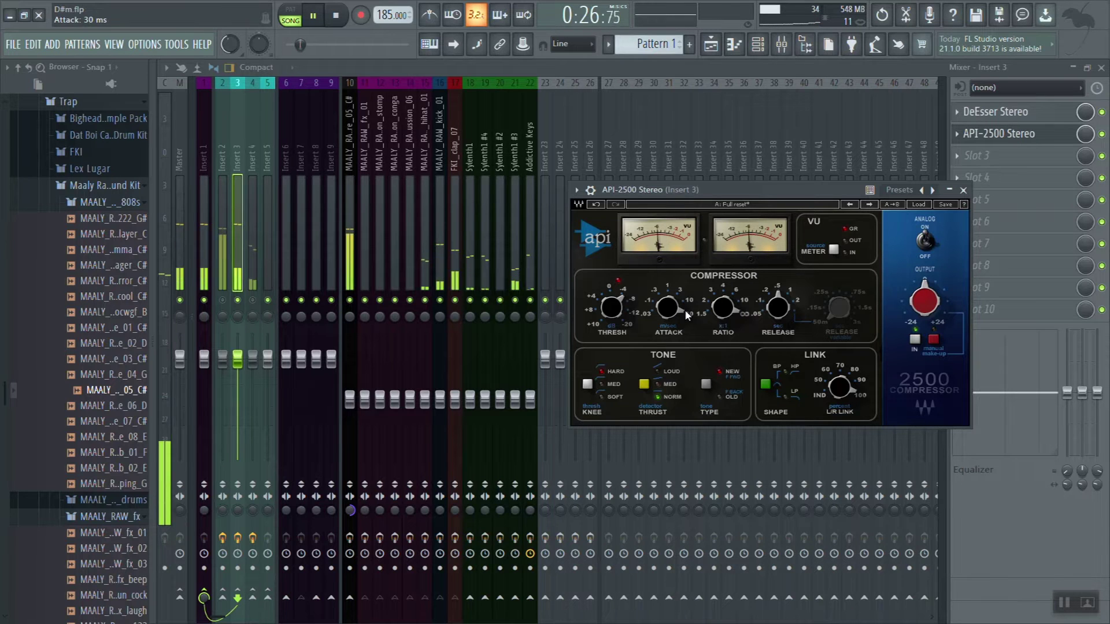
click(655, 293)
mouse_move(612, 298)
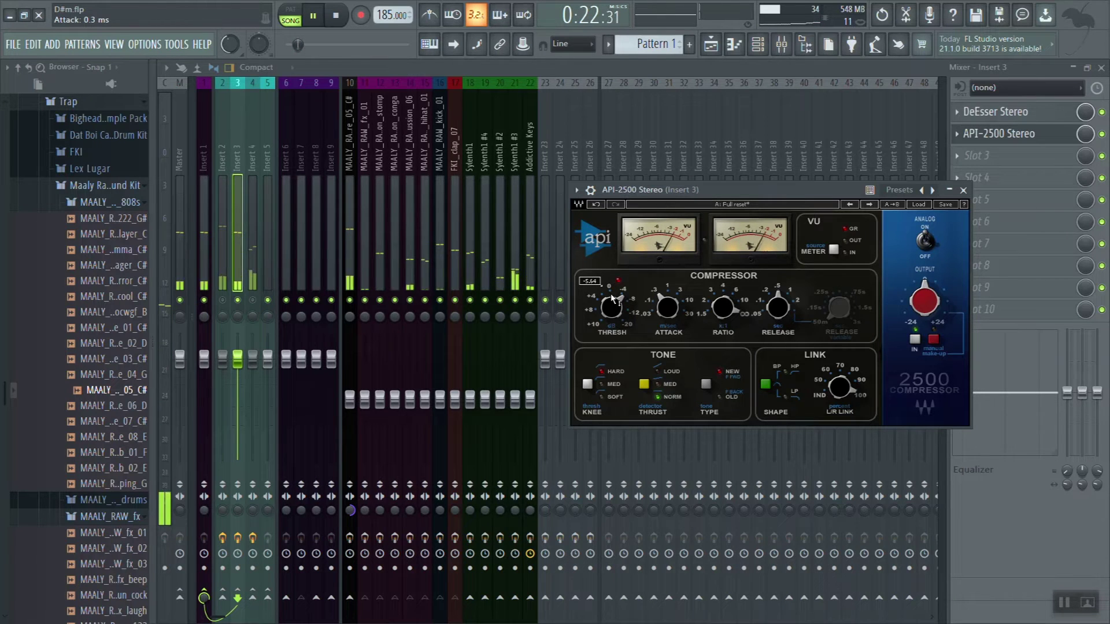
click(680, 292)
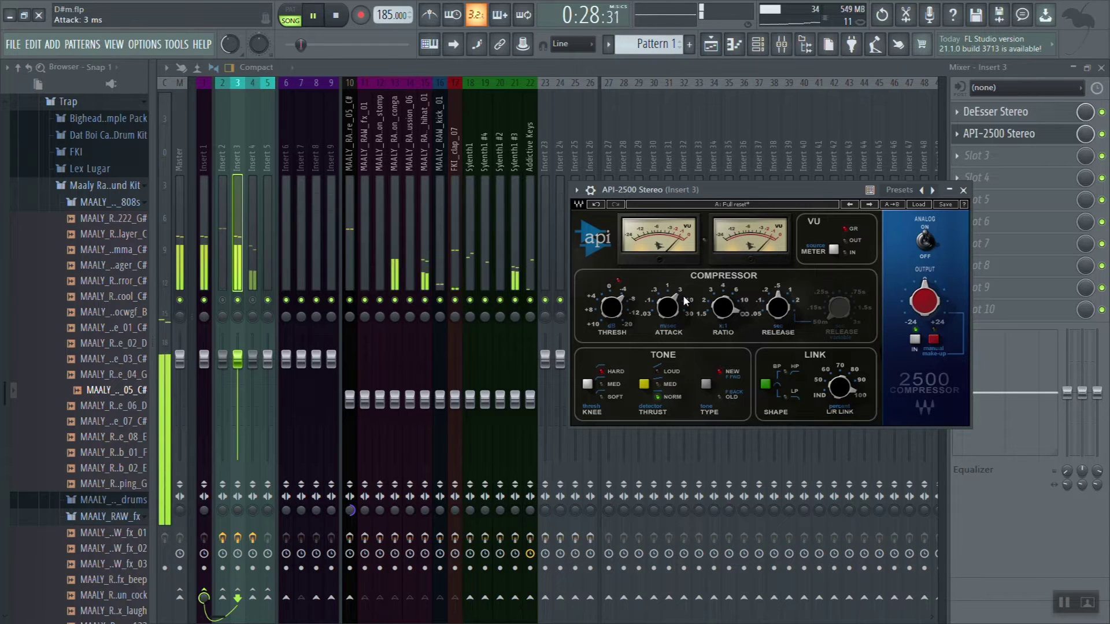
click(688, 302)
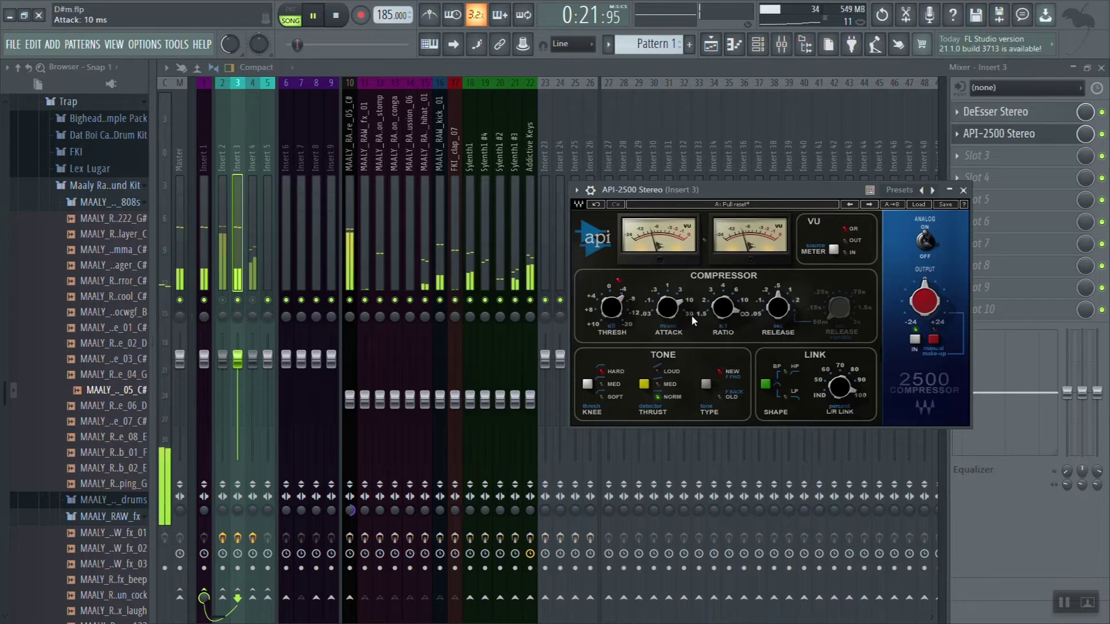
click(681, 290)
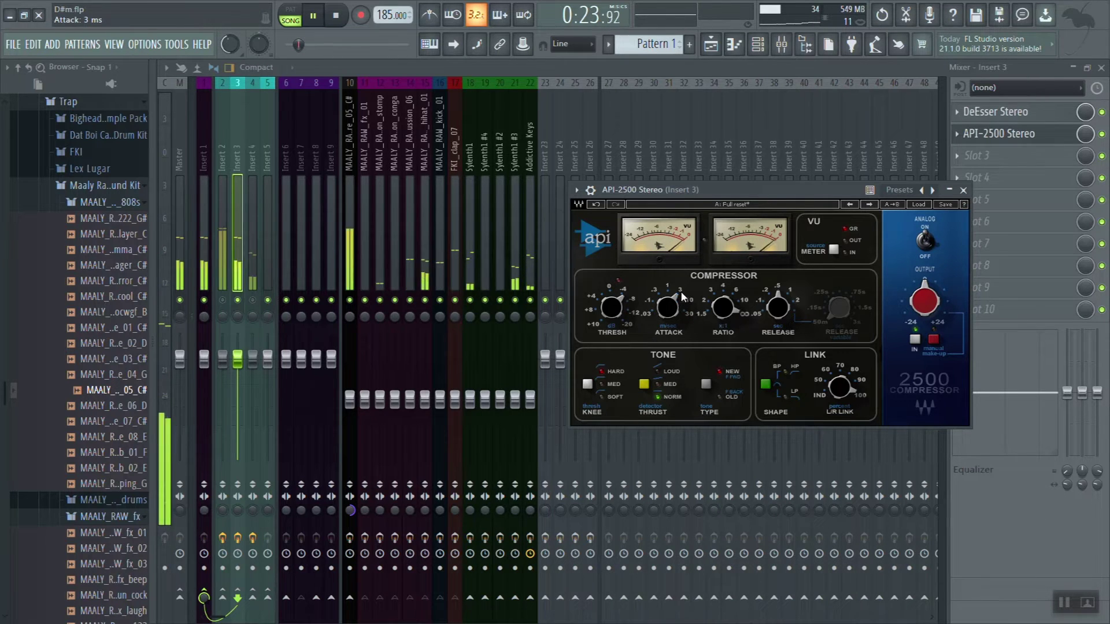
click(341, 19)
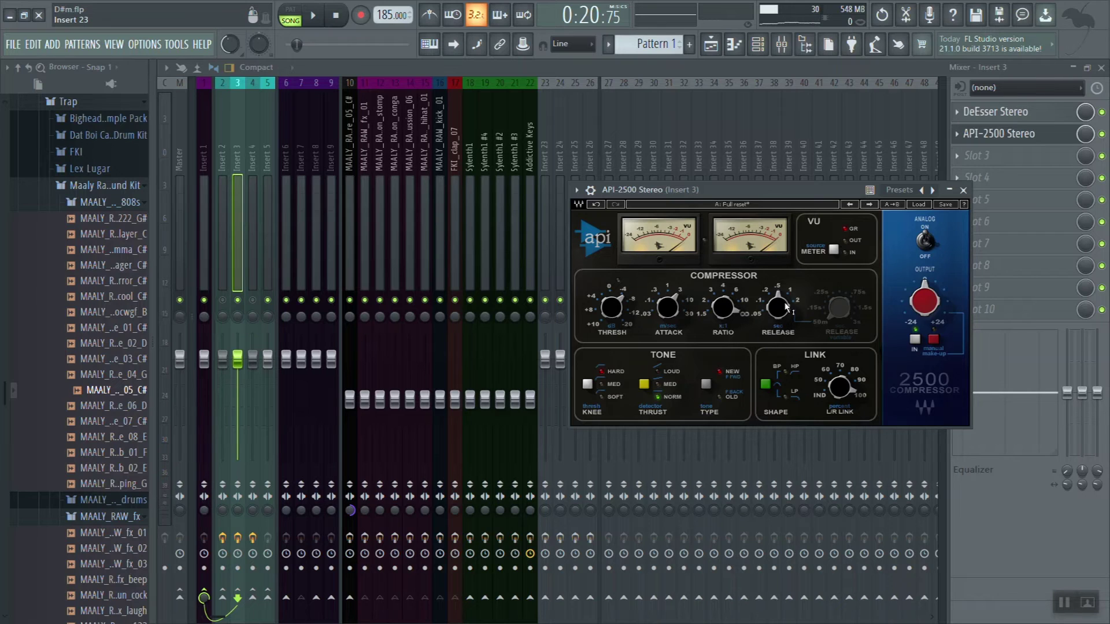
Step: Try a 4:1 compressor ratio while the song plays and reduce it to 2:1
mouse_move(719, 312)
key(space)
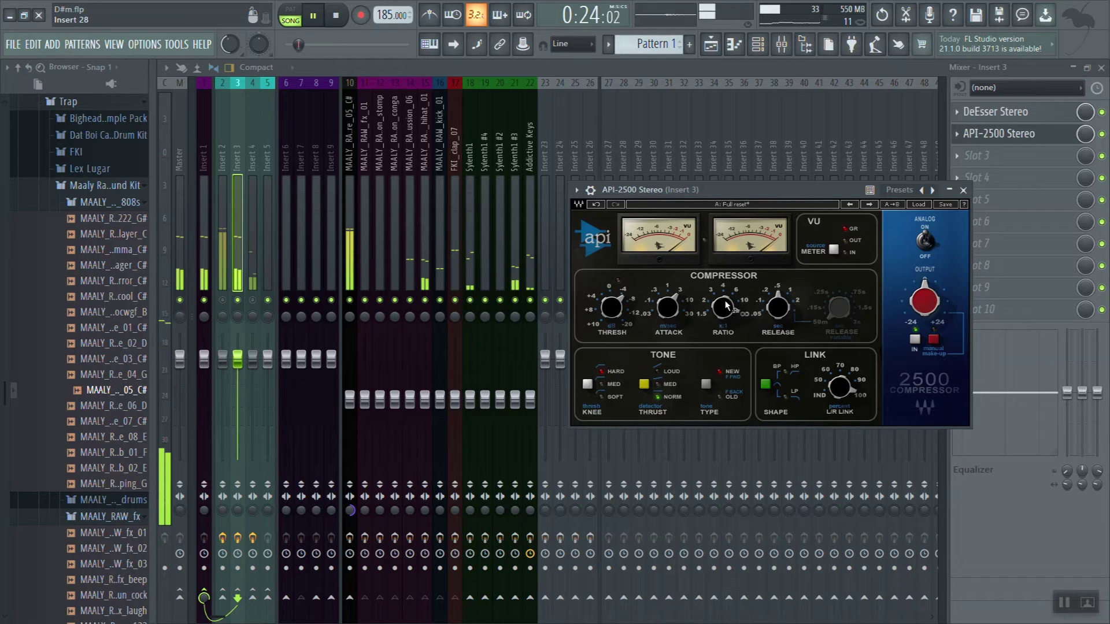
drag(726, 306, 723, 294)
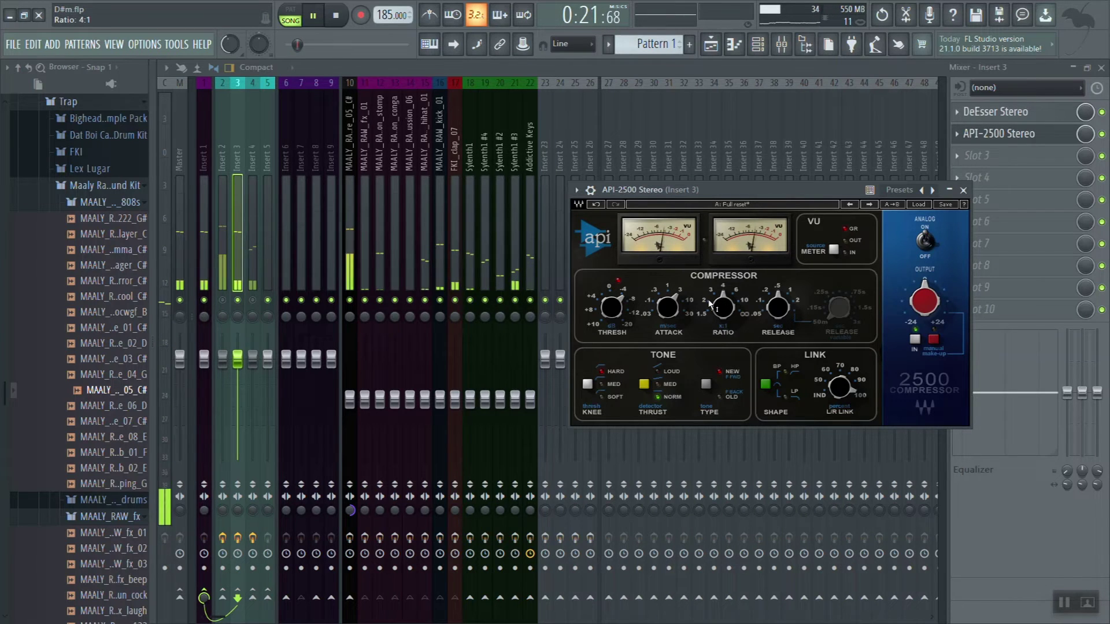
scroll(710, 304, down, 2)
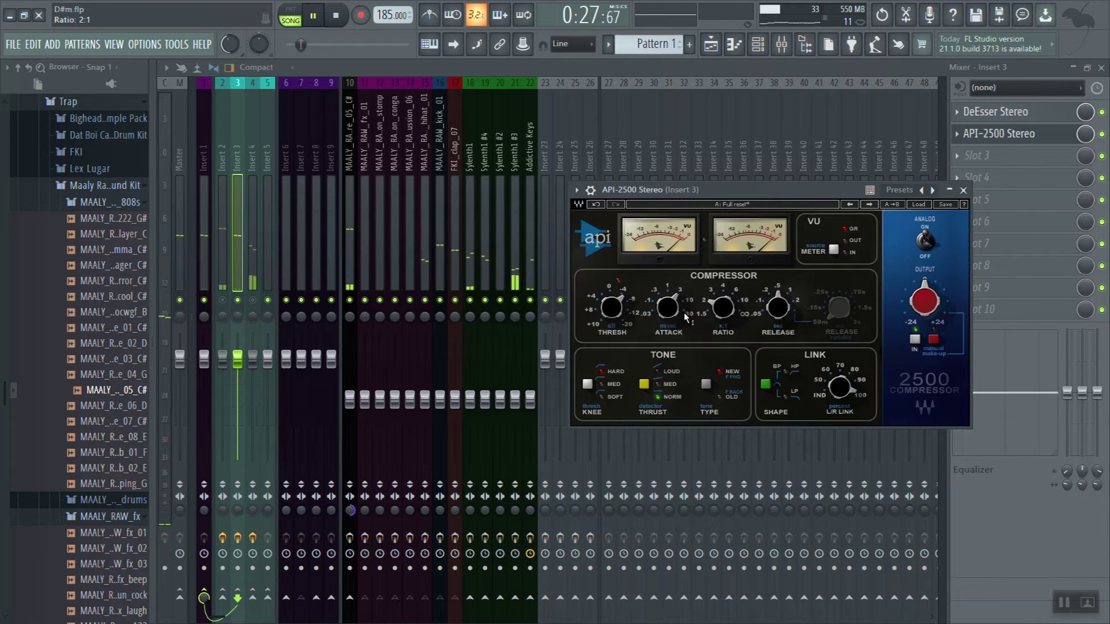
mouse_move(678, 300)
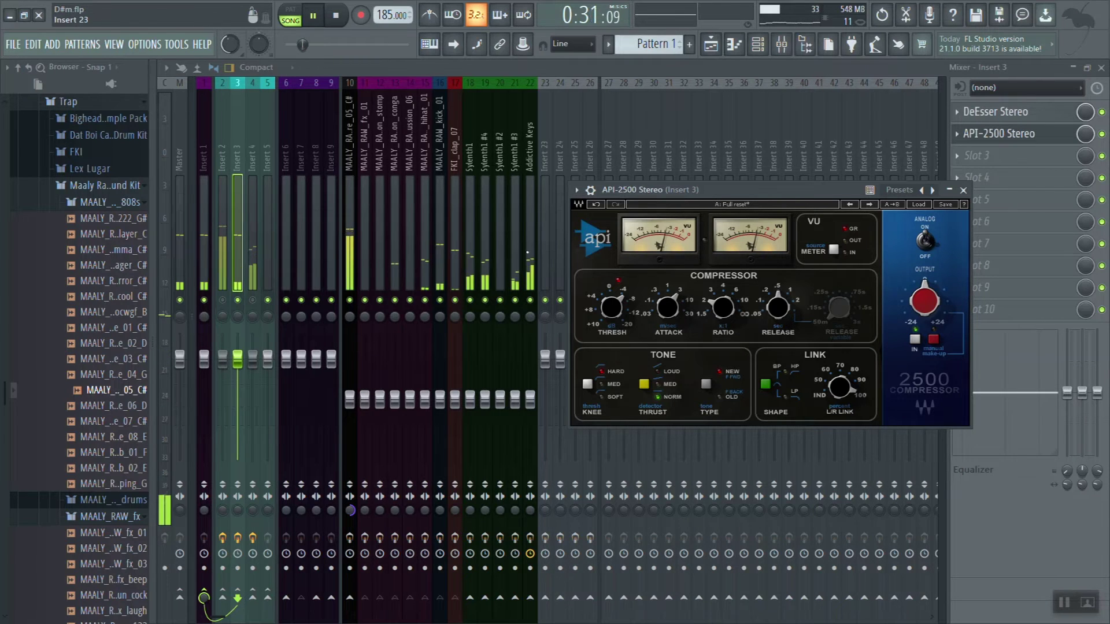
Step: Audition the compressed bus at the reduced ratio and stop playback
scroll(352, 40, down, 3)
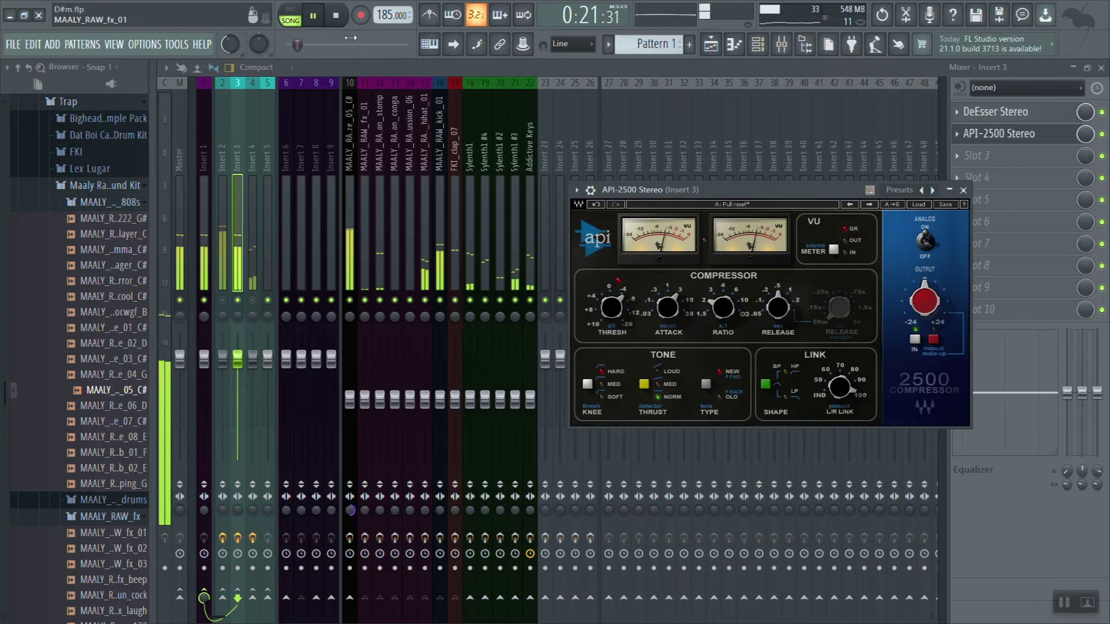
click(340, 20)
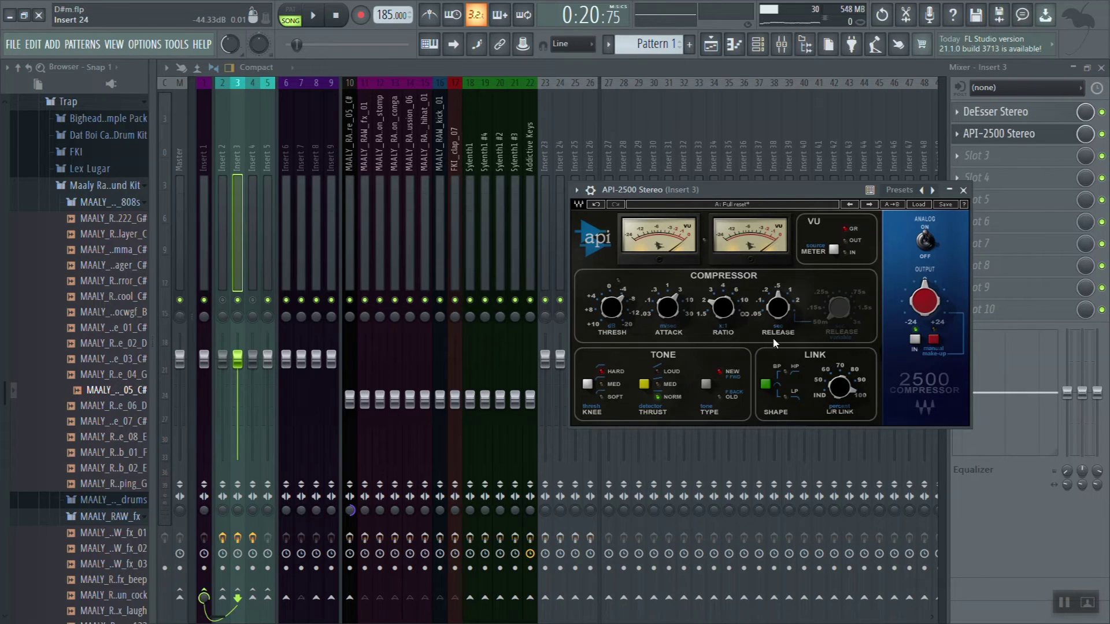
Step: Adjust the API-2500 compressor's threshold while the song plays, and stop playback
mouse_move(718, 318)
mouse_move(678, 300)
click(312, 19)
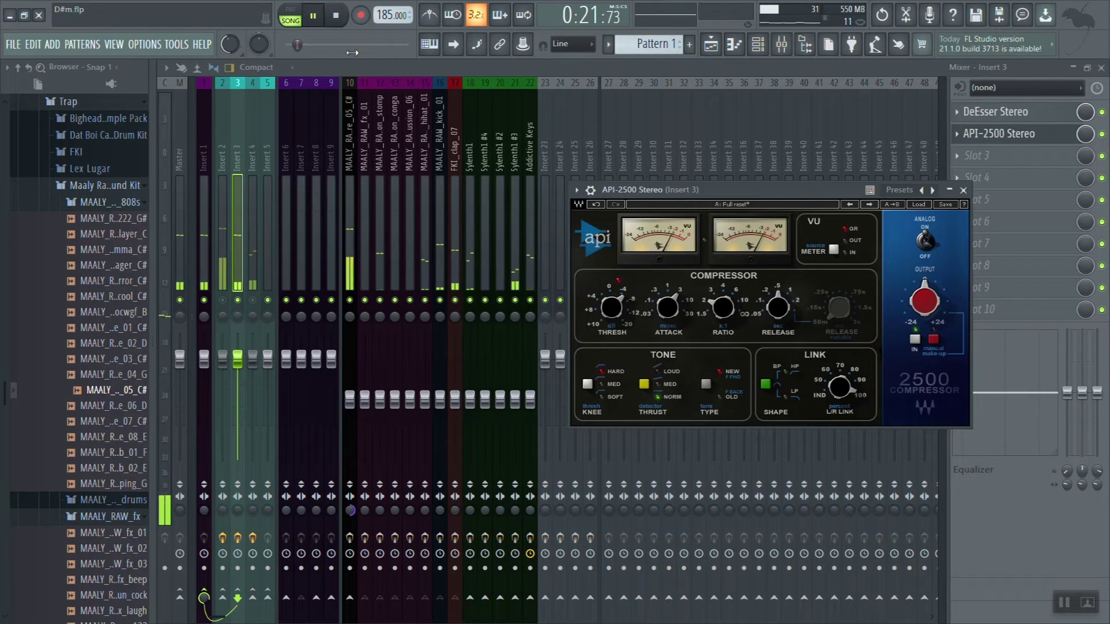
mouse_move(601, 313)
mouse_down()
mouse_move(601, 293)
mouse_move(611, 306)
mouse_up()
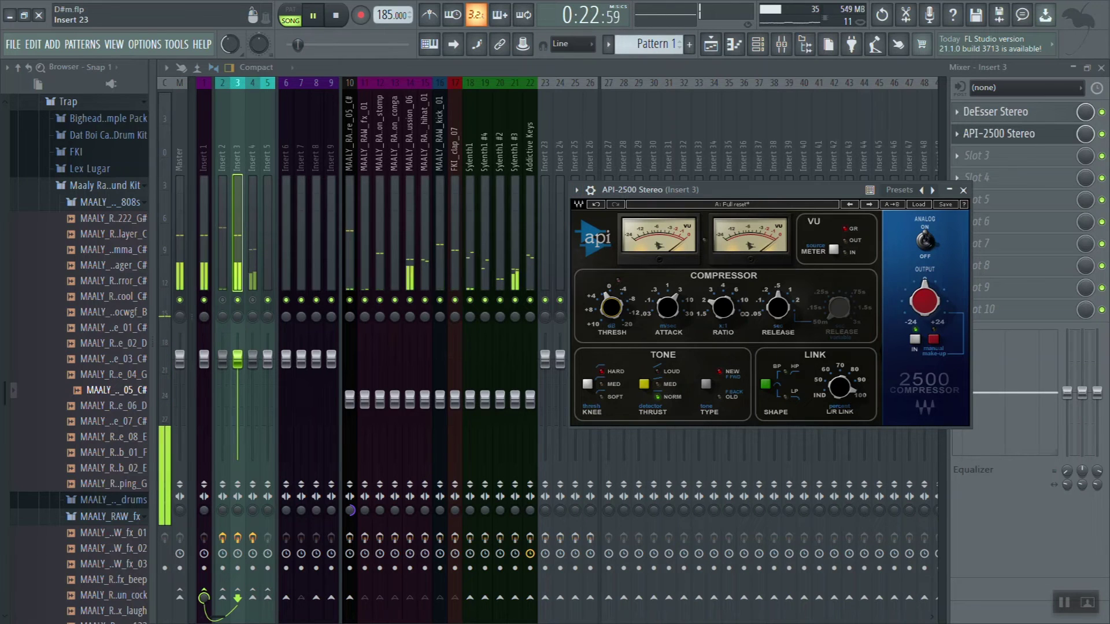
click(338, 16)
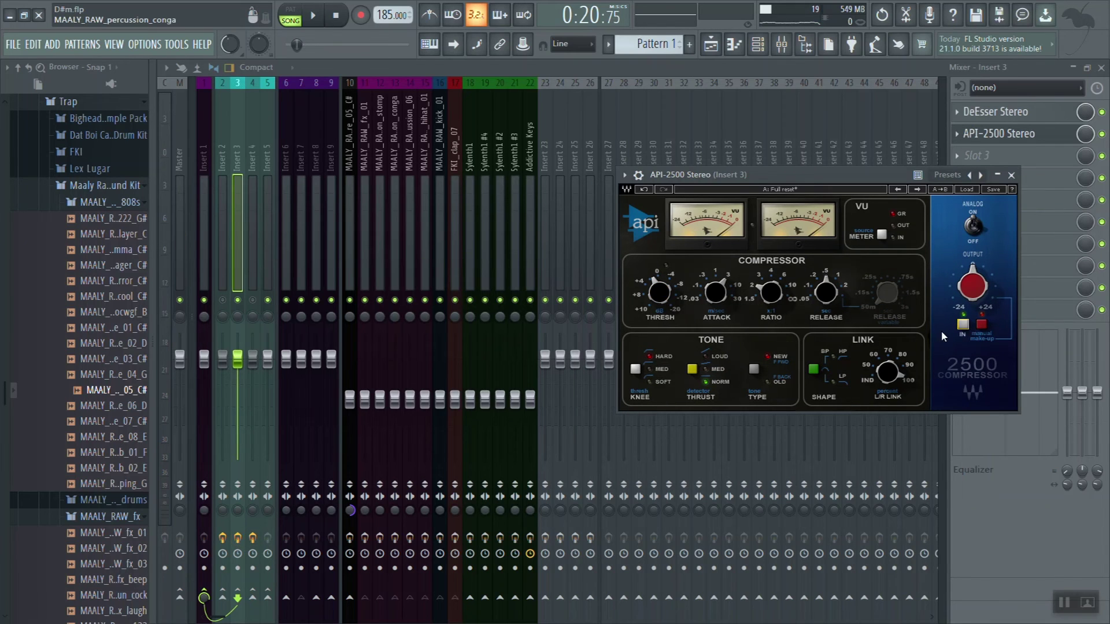
Step: Play the song again to check the compressor's effect on the Insert 3 bus, and stop playback
click(315, 18)
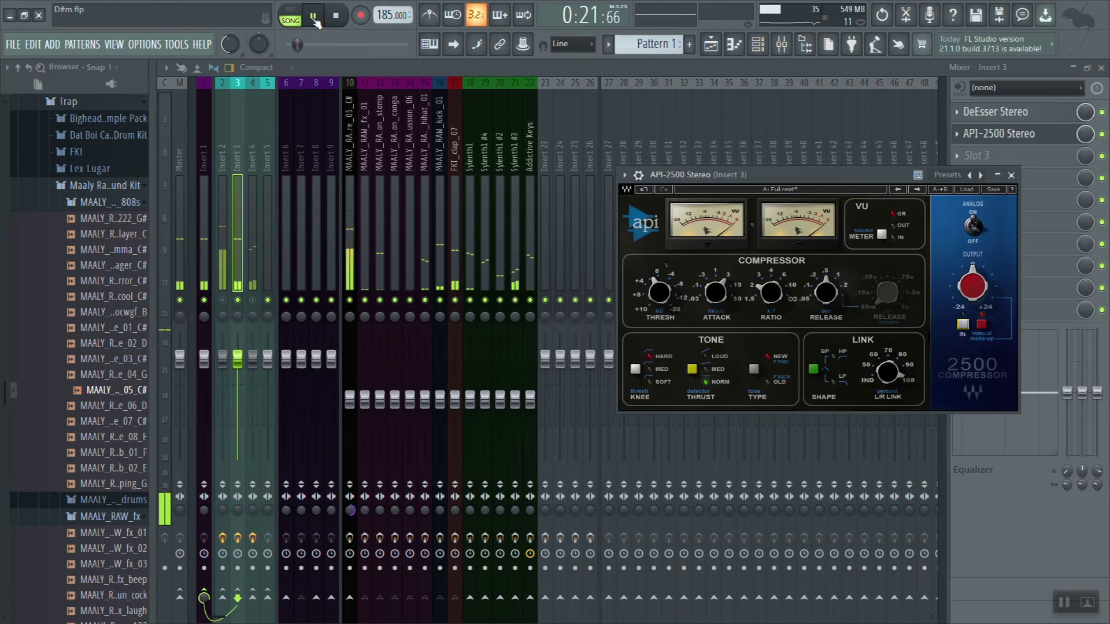
click(336, 16)
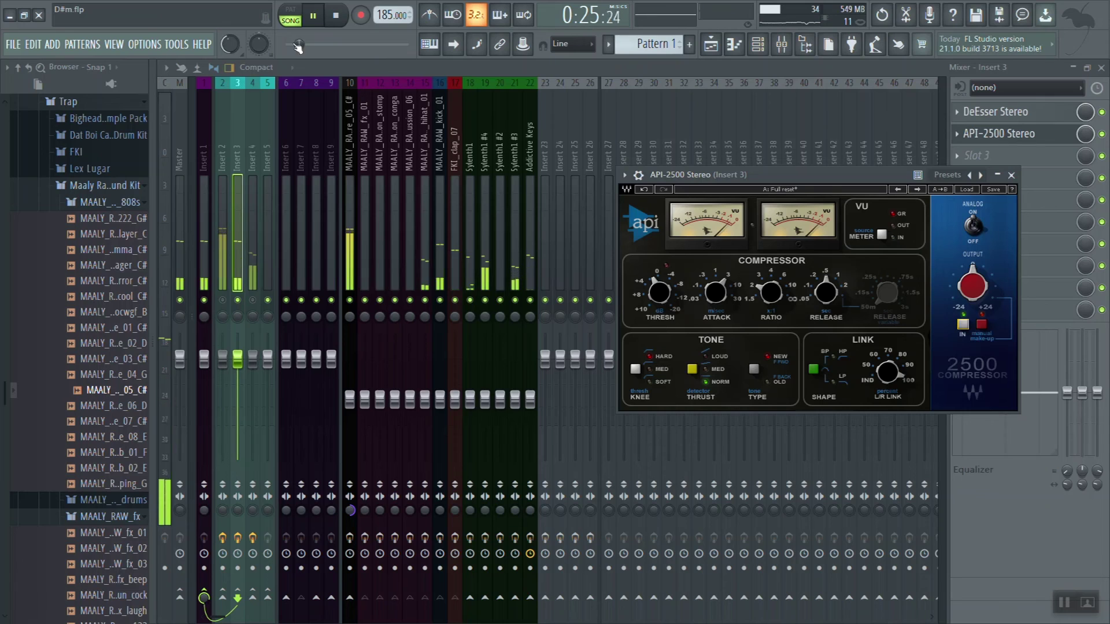
click(338, 14)
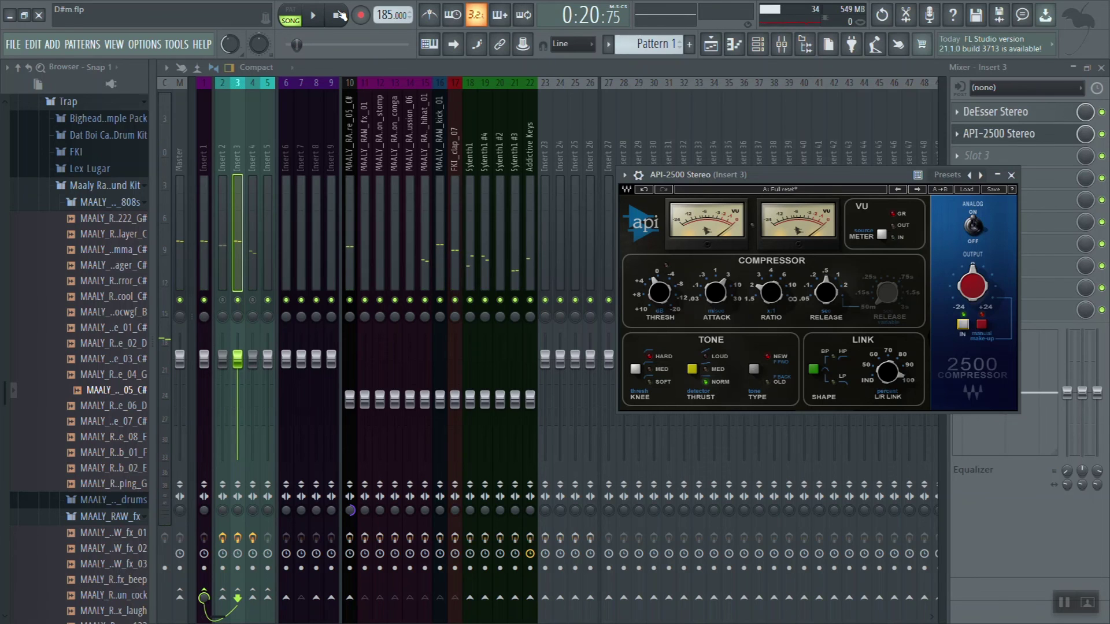